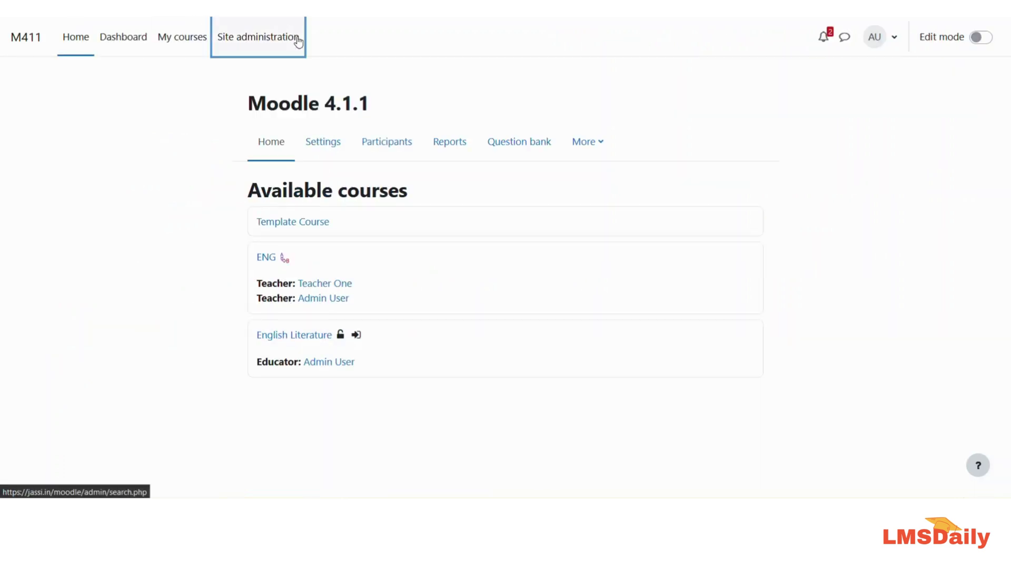
Go to Site administration > Plugins > Install plugins.
{"action": "left_click", "coordinate": [298, 41]}
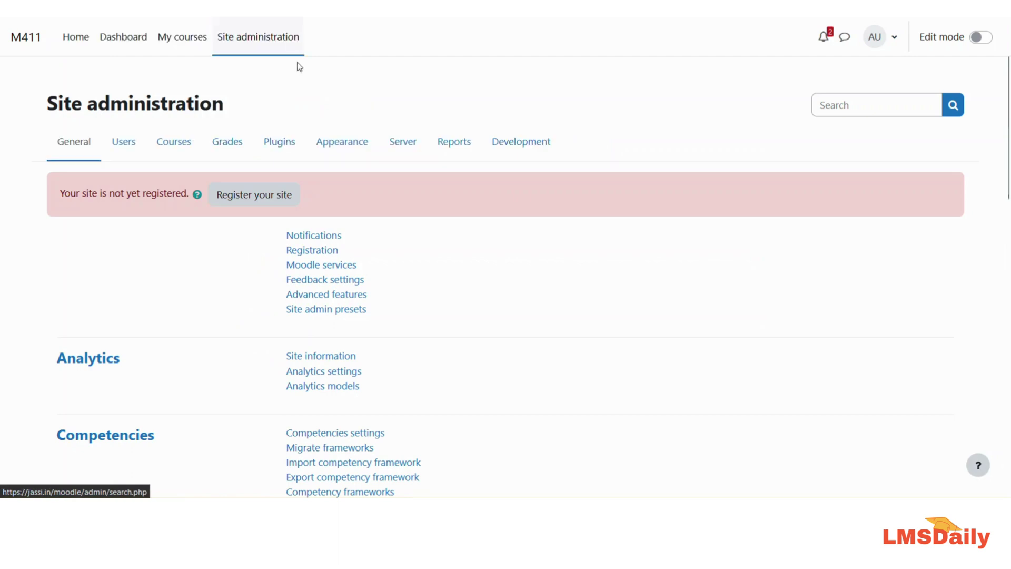
{"action": "left_click", "coordinate": [280, 144]}
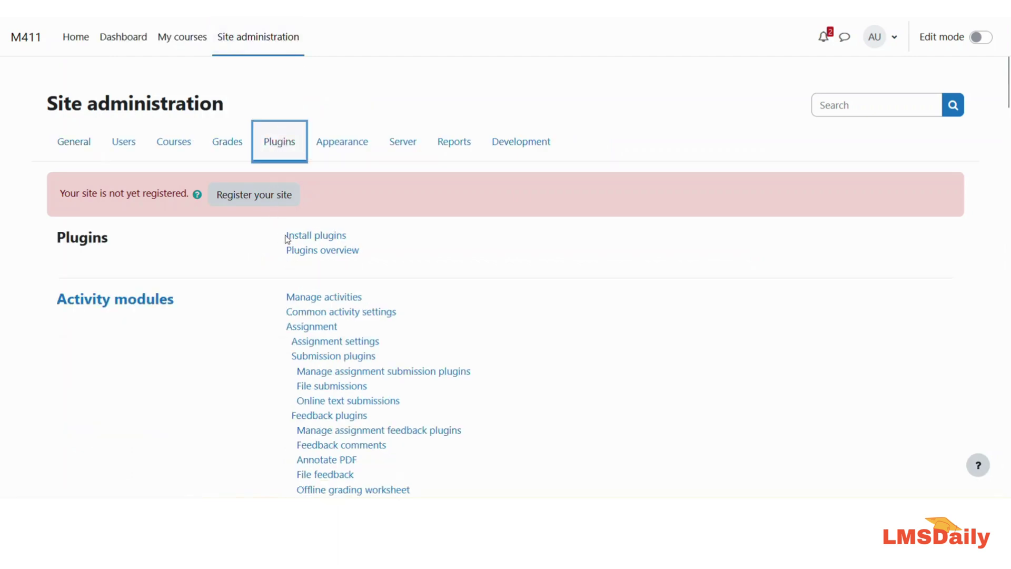
{"action": "left_click", "coordinate": [298, 239]}
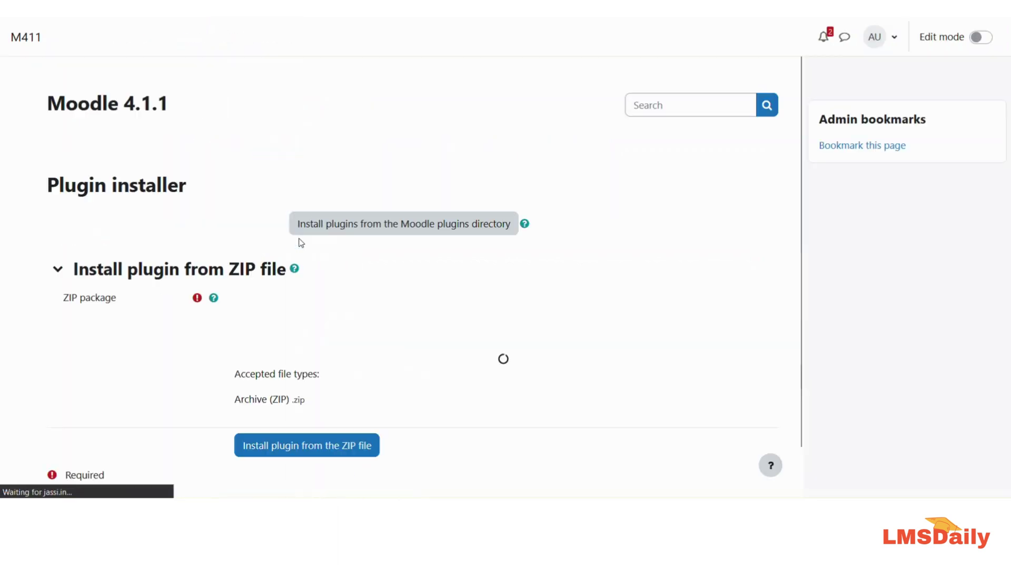
{"action": "key", "text": "alt+Tab"}
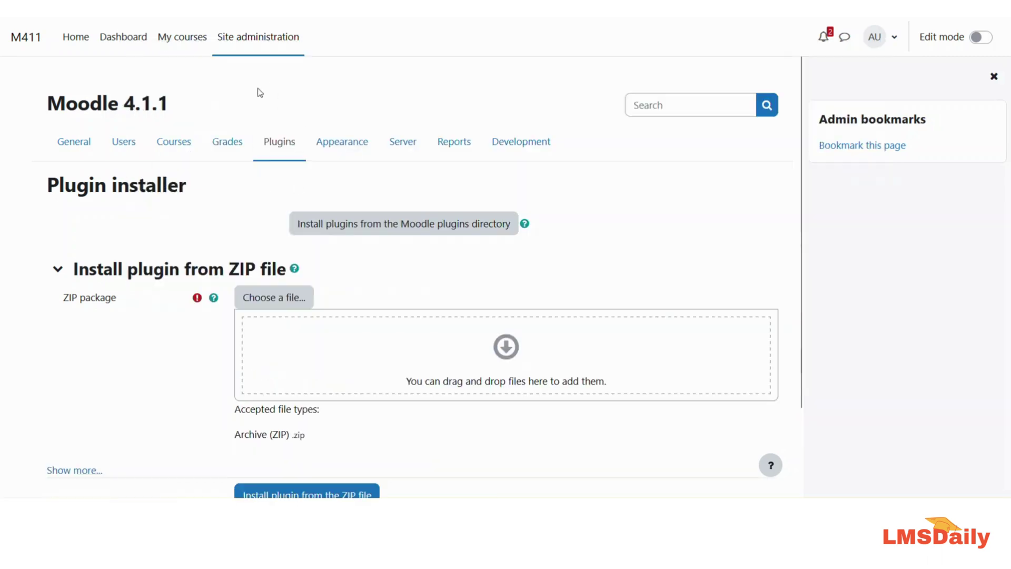
{"action": "key", "text": "alt+Tab"}
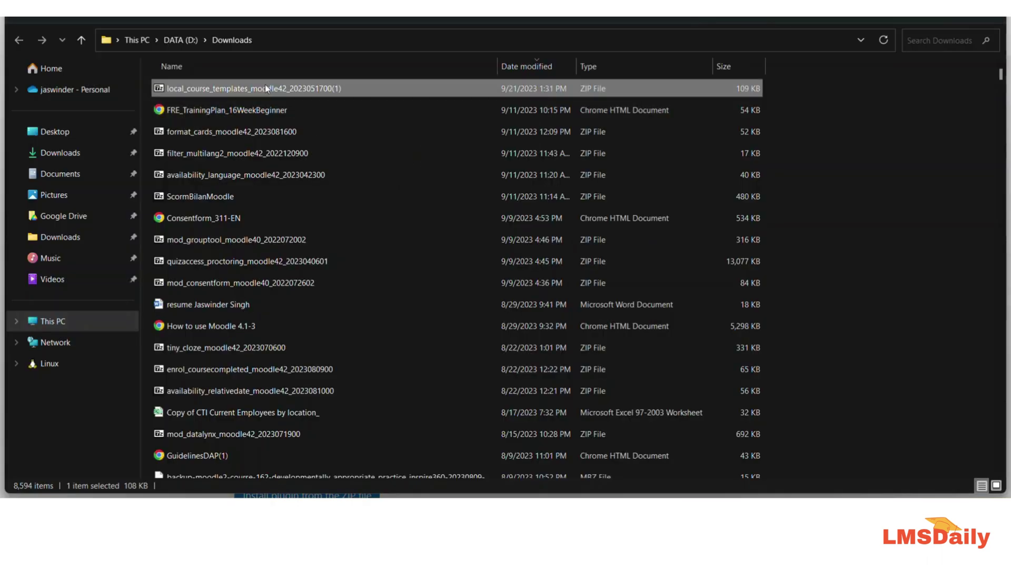
{"action": "left_click_drag", "start_coordinate": [265, 84], "coordinate": [418, 358]}
{"action": "key", "text": "alt+Tab"}
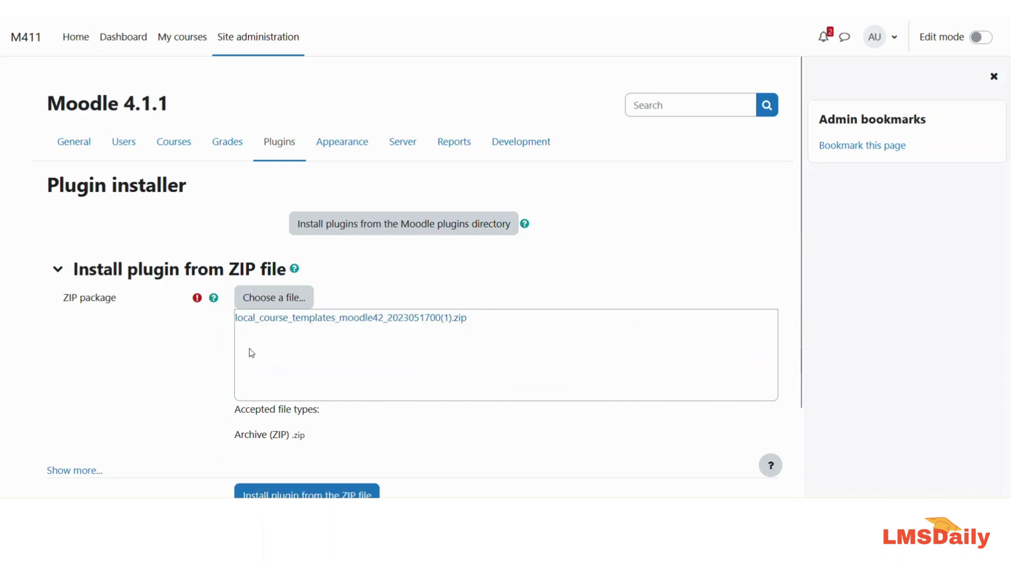
Install local_course_templates from the zip, pass the server checks and upgrade the database.
{"action": "scroll", "coordinate": [209, 354], "scroll_direction": "down", "scroll_amount": 2}
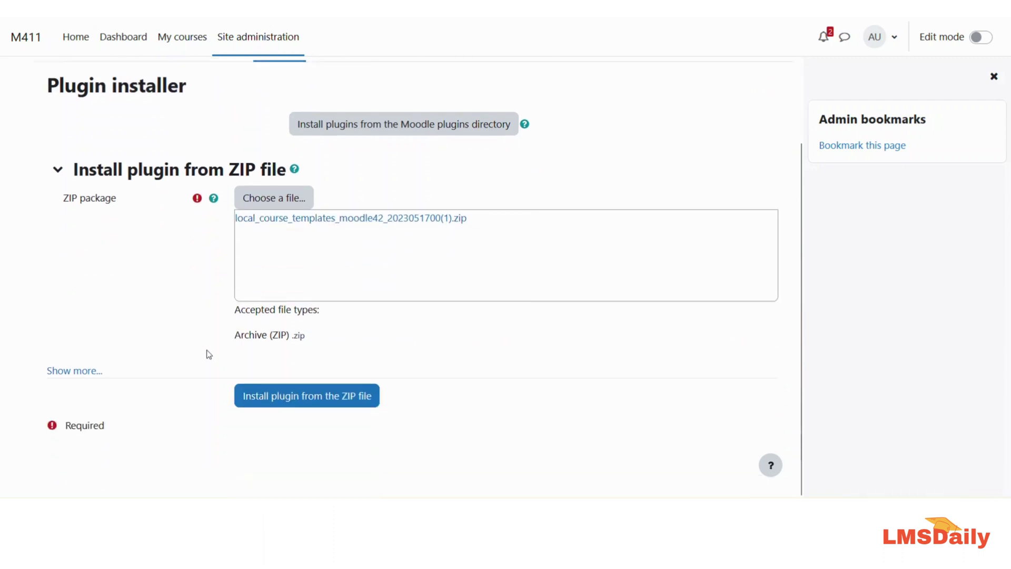
{"action": "left_click", "coordinate": [319, 396]}
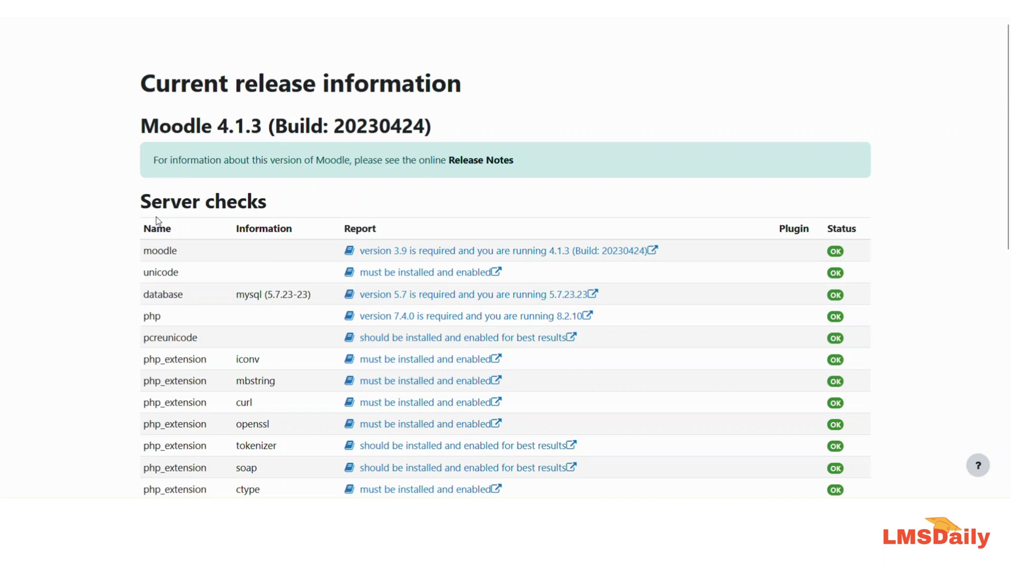
{"action": "scroll", "coordinate": [158, 222], "scroll_direction": "down", "scroll_amount": 9}
{"action": "left_click", "coordinate": [518, 481]}
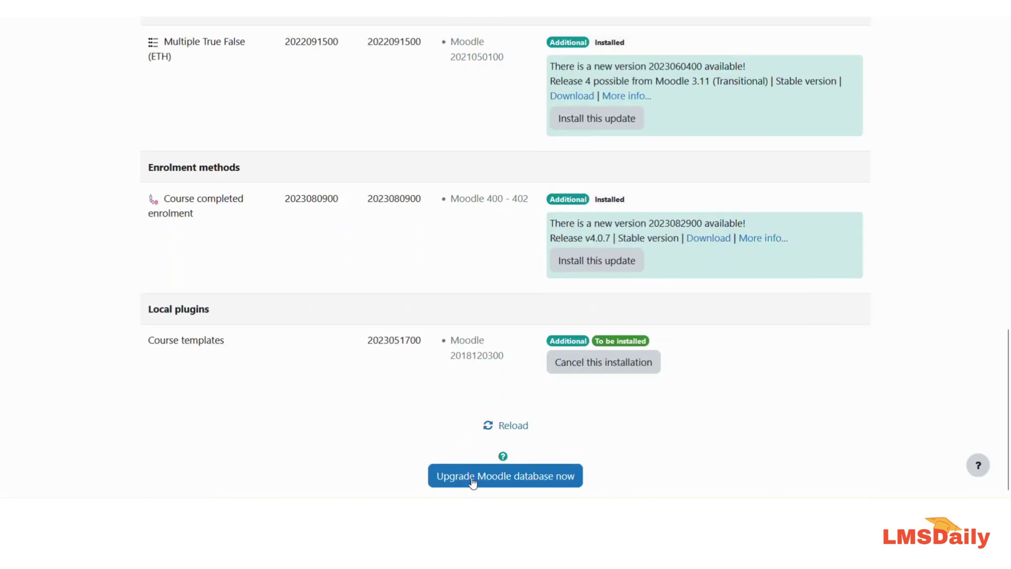
{"action": "left_click", "coordinate": [474, 482]}
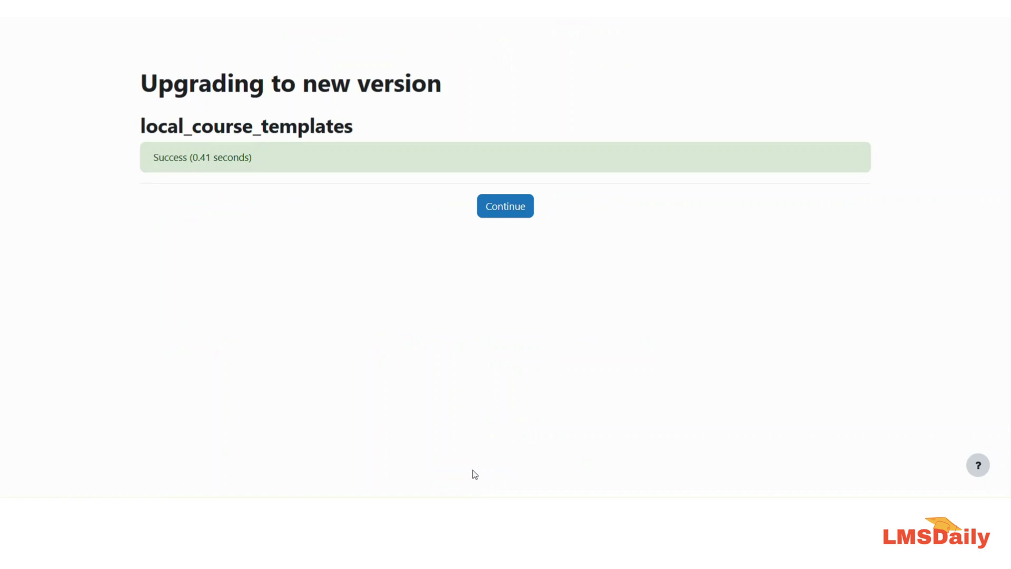
{"action": "left_click", "coordinate": [514, 211]}
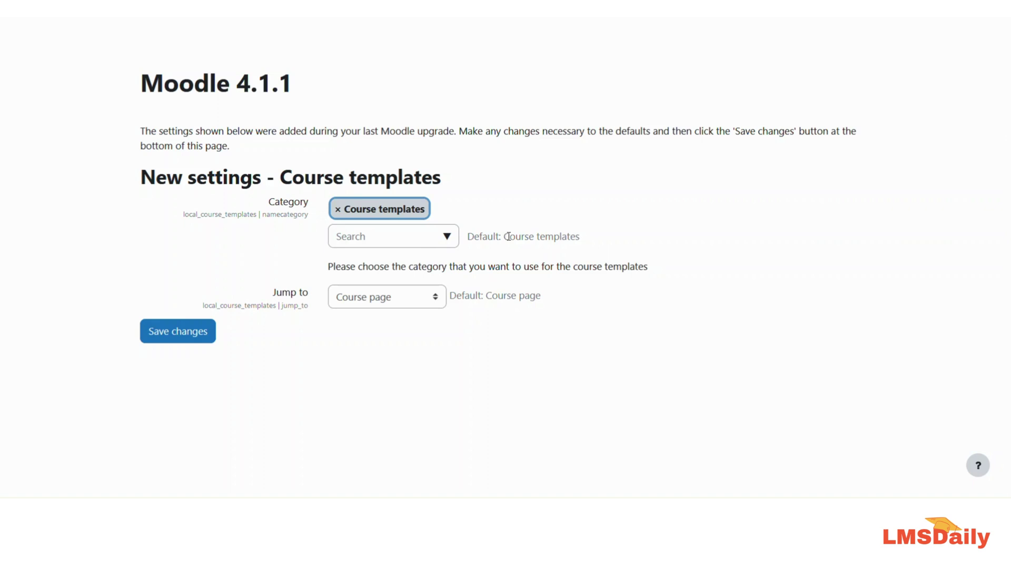
Keep Category as Course templates and Jump to as Course page, then save the settings.
{"action": "left_click", "coordinate": [446, 237]}
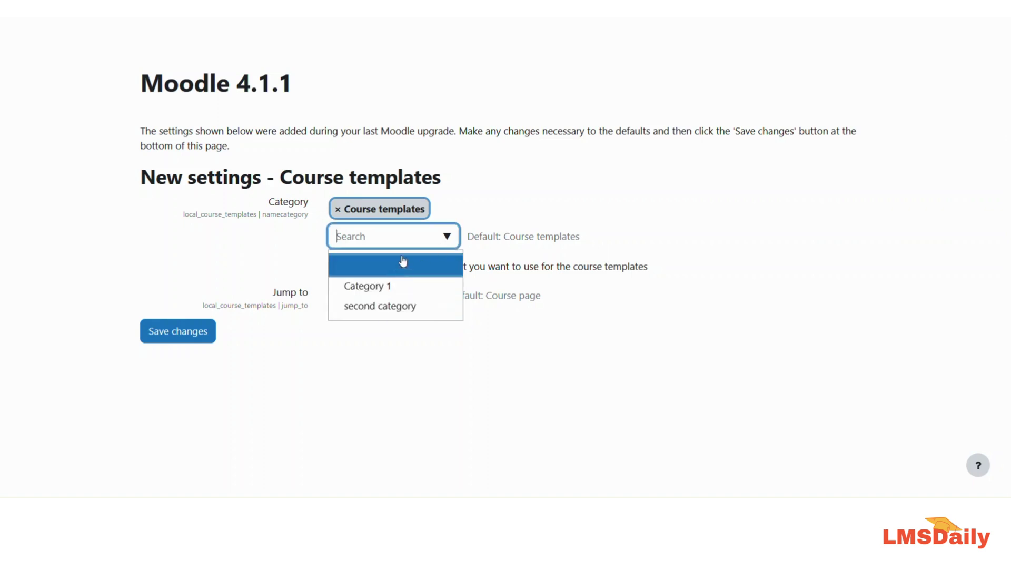
{"action": "left_click", "coordinate": [533, 231]}
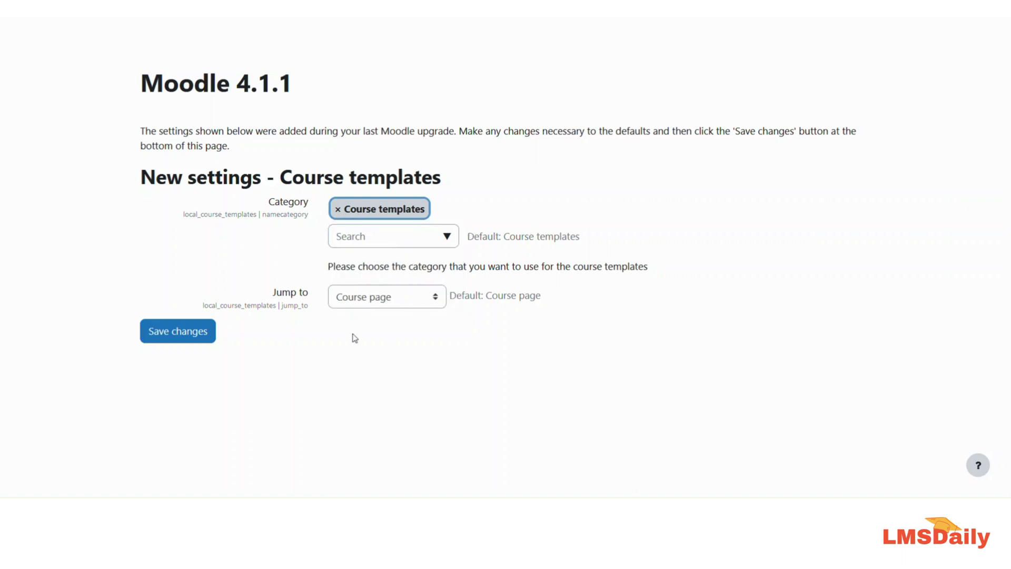
{"action": "left_click", "coordinate": [353, 306]}
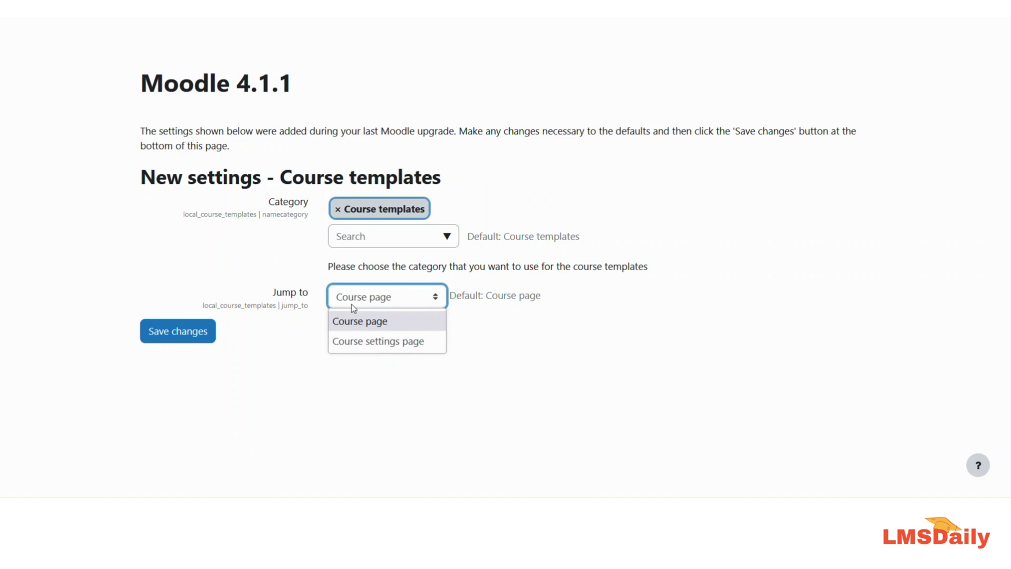
{"action": "left_click", "coordinate": [274, 302]}
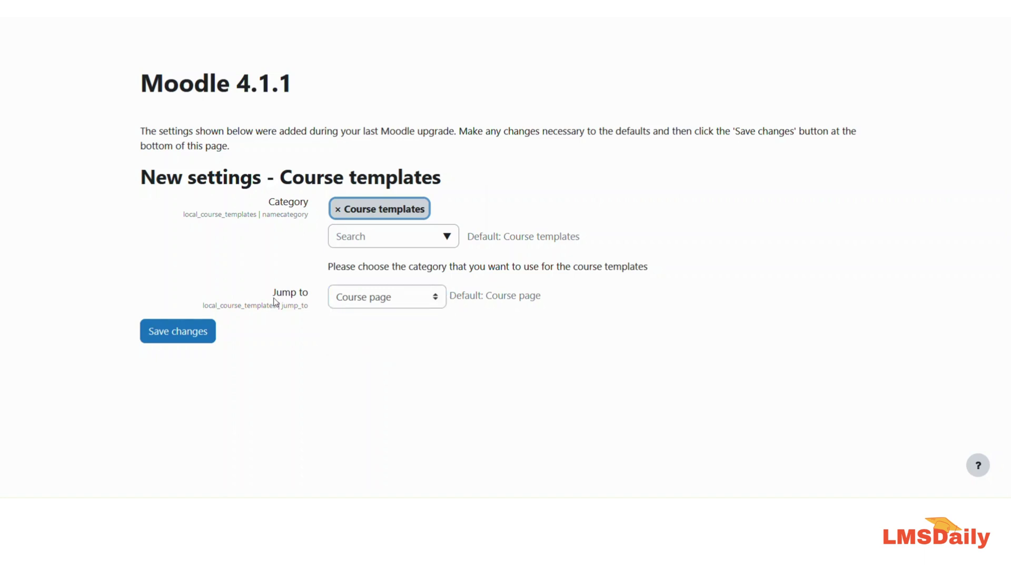
{"action": "left_click", "coordinate": [163, 335]}
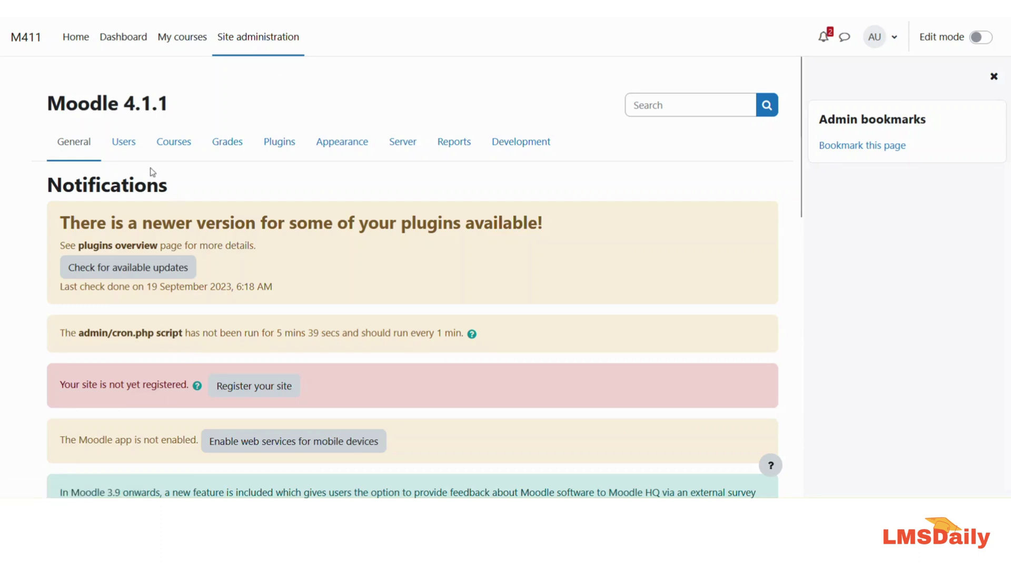
In Manage courses and categories, view the Course templates category, then second category.
{"action": "left_click", "coordinate": [166, 151]}
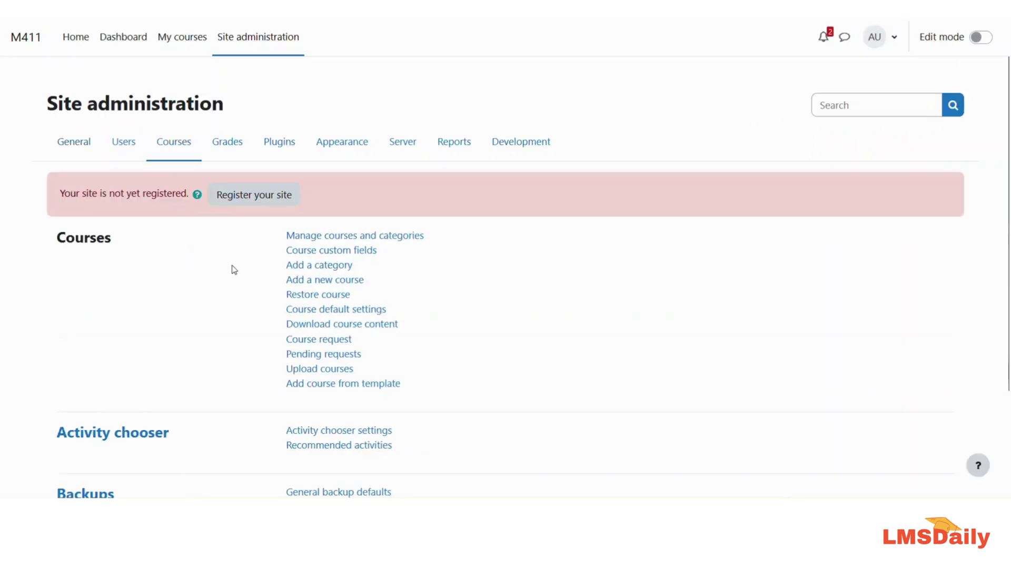
{"action": "left_click", "coordinate": [306, 242]}
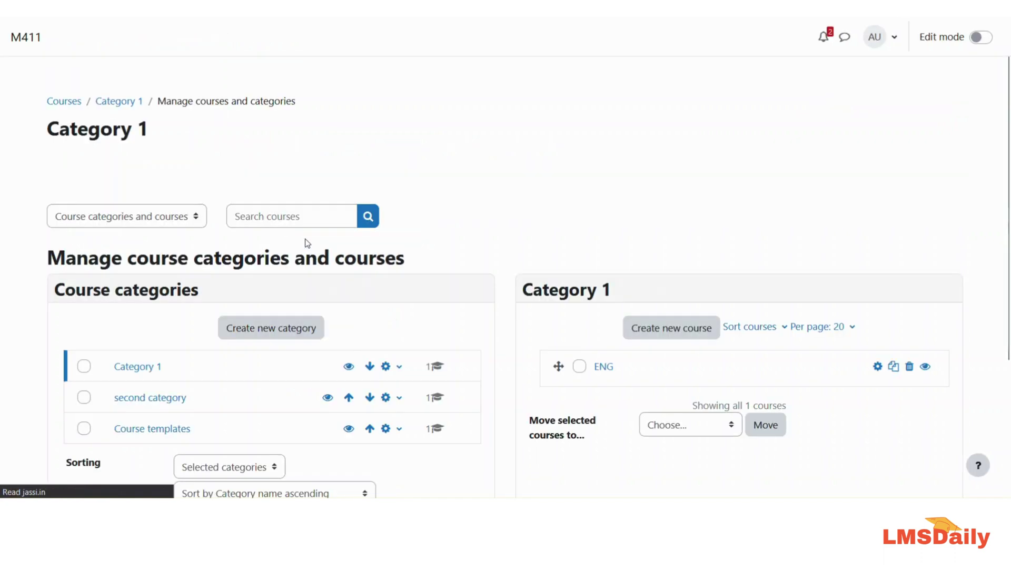
{"action": "double_click", "coordinate": [172, 429]}
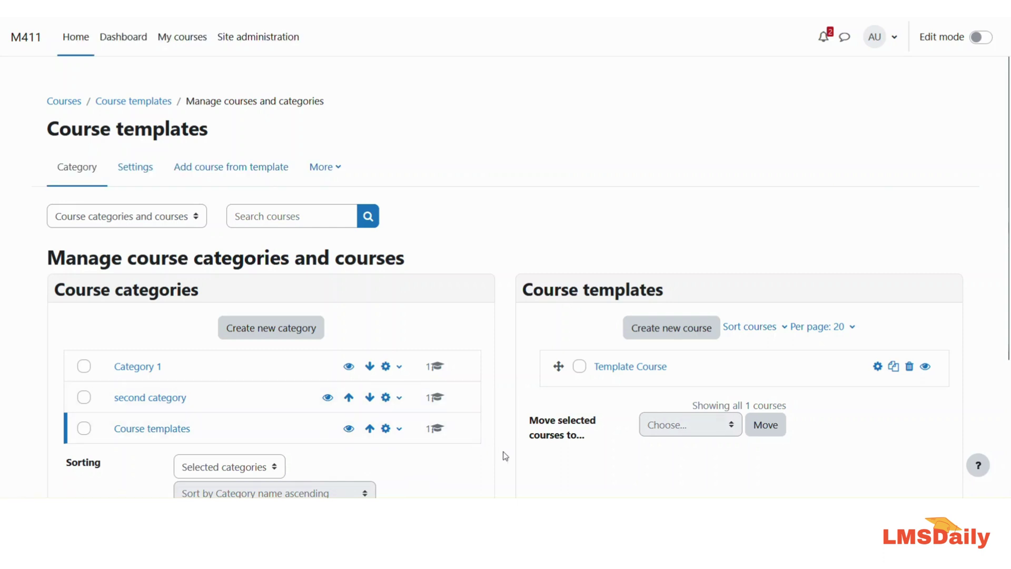
{"action": "double_click", "coordinate": [130, 405]}
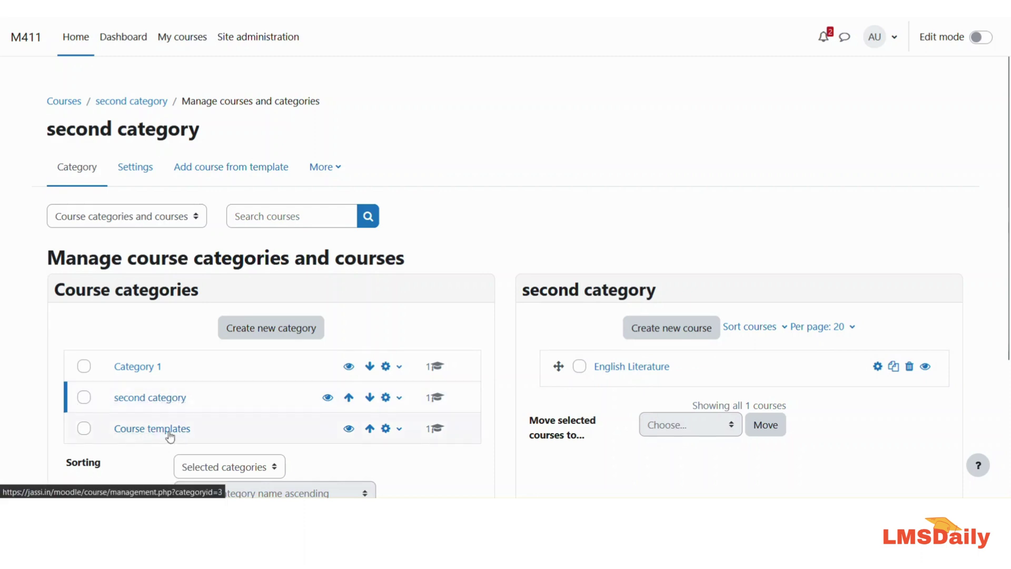
Copy English Literature as a course named 'template' in the Course templates category.
{"action": "left_click", "coordinate": [893, 368]}
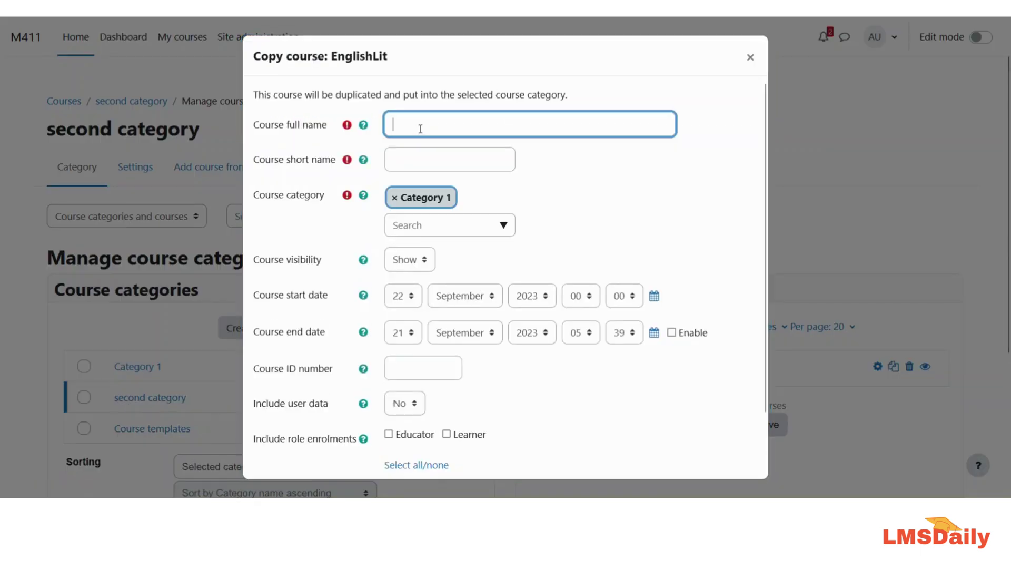
{"action": "type", "text": "templ"}
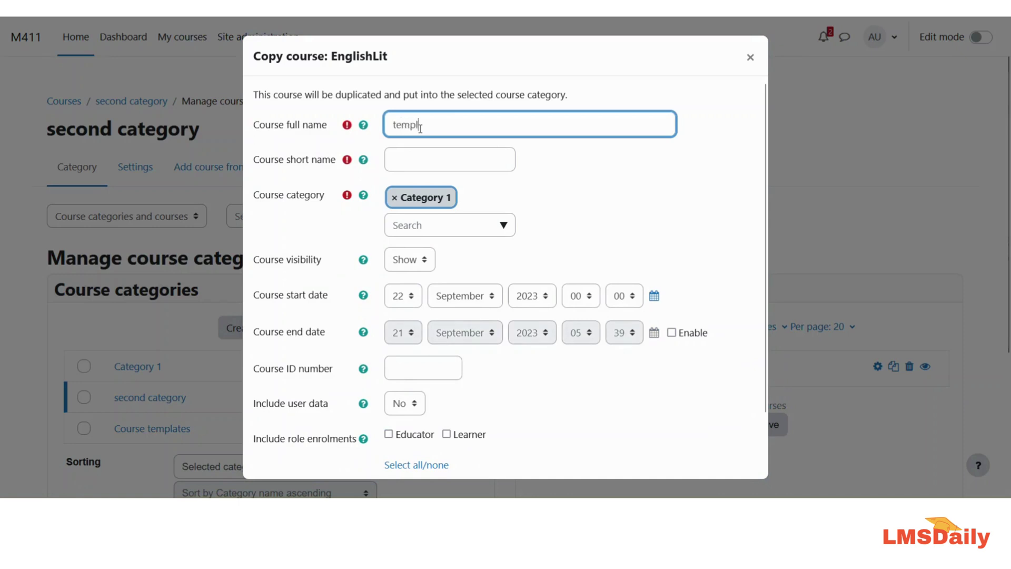
{"action": "type", "text": "ate"}
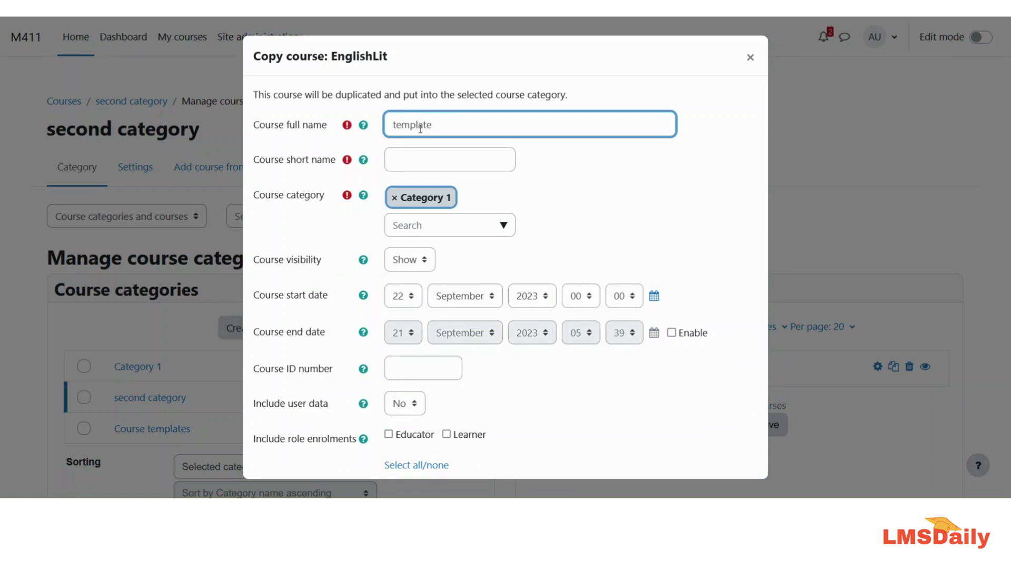
{"action": "key", "text": "Tab"}
{"action": "key", "text": "Tab"}
{"action": "type", "text": "template"}
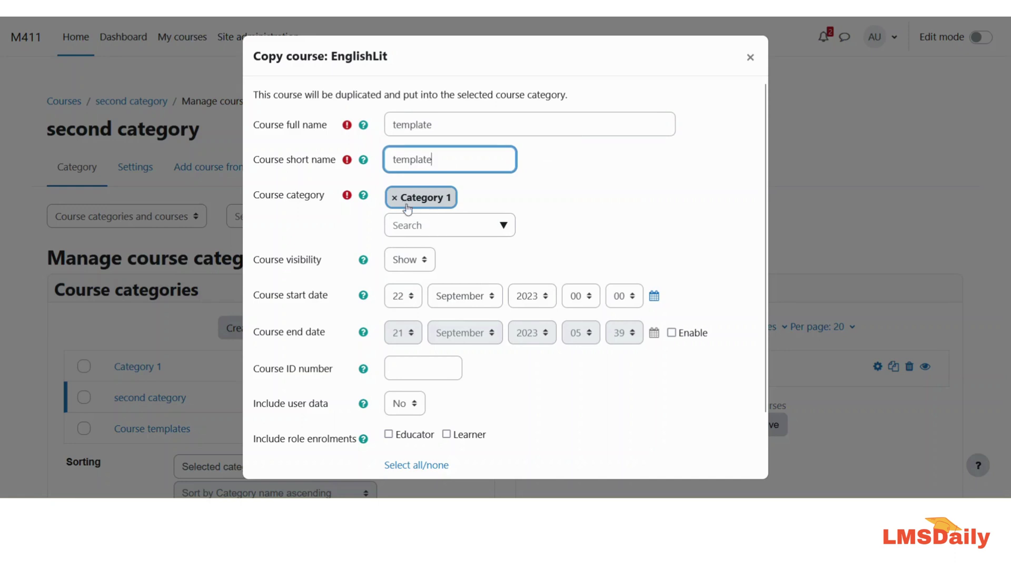
{"action": "left_click", "coordinate": [501, 226]}
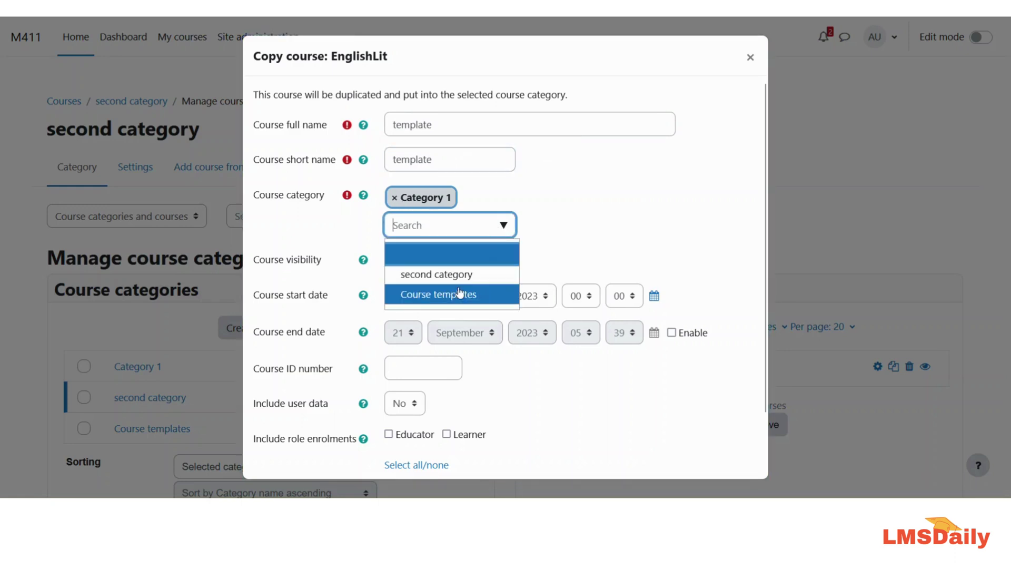
{"action": "left_click", "coordinate": [455, 296]}
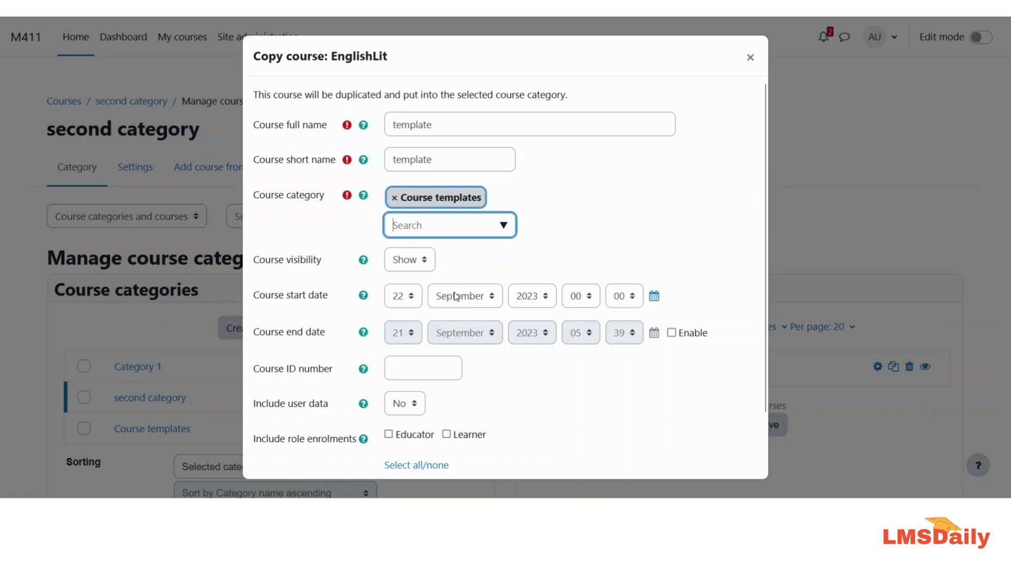
{"action": "scroll", "coordinate": [328, 366], "scroll_direction": "down", "scroll_amount": 1}
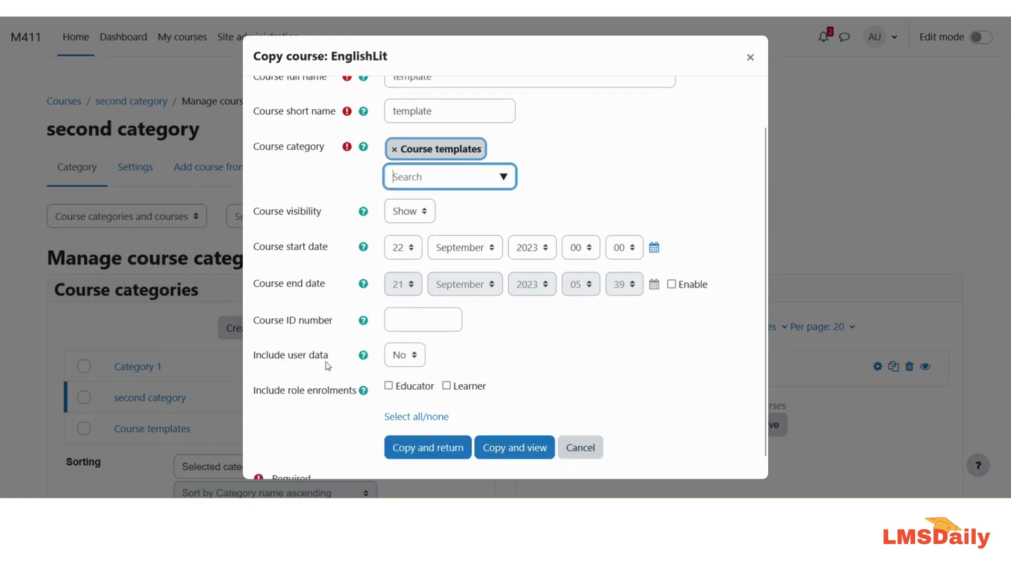
{"action": "left_click", "coordinate": [453, 435]}
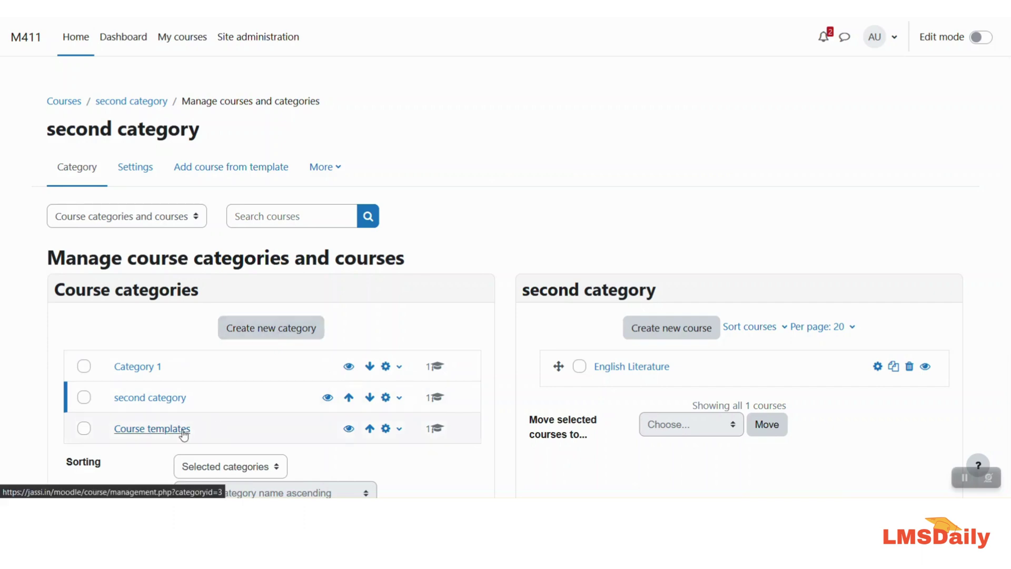
Check that Course templates lists 'template', then return to Site administration.
{"action": "left_click", "coordinate": [893, 366]}
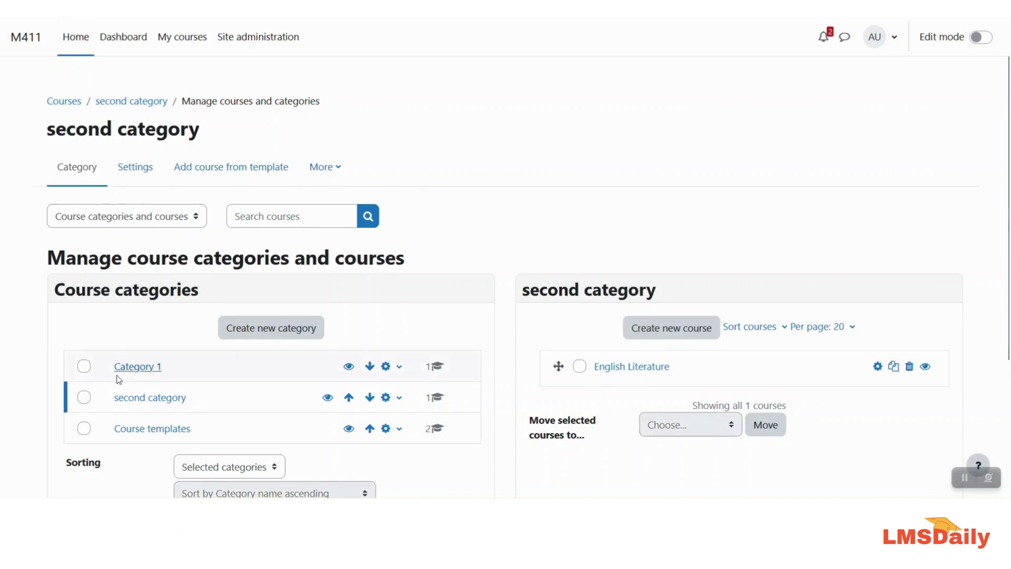
{"action": "left_click", "coordinate": [174, 436]}
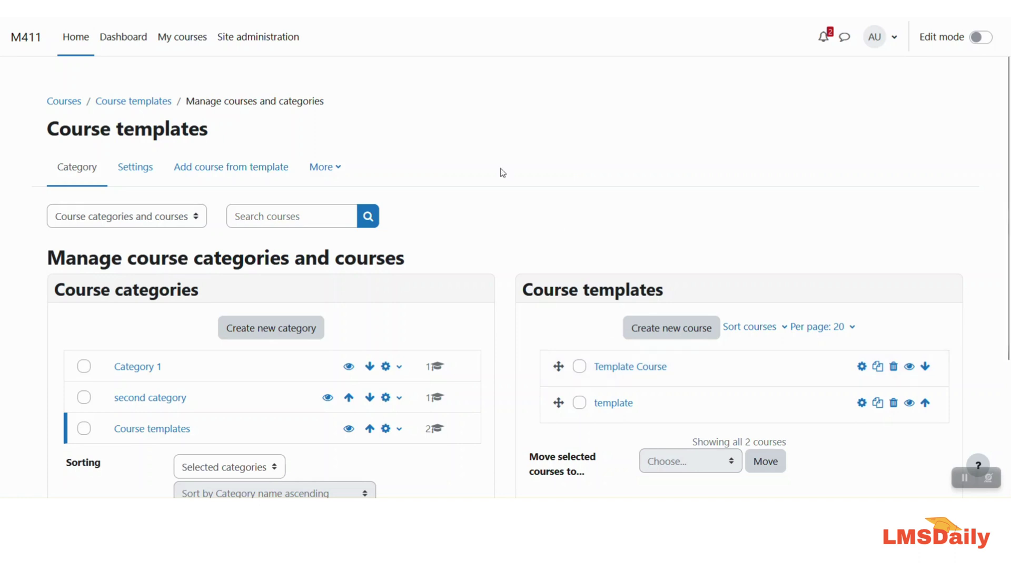
{"action": "left_click", "coordinate": [280, 48]}
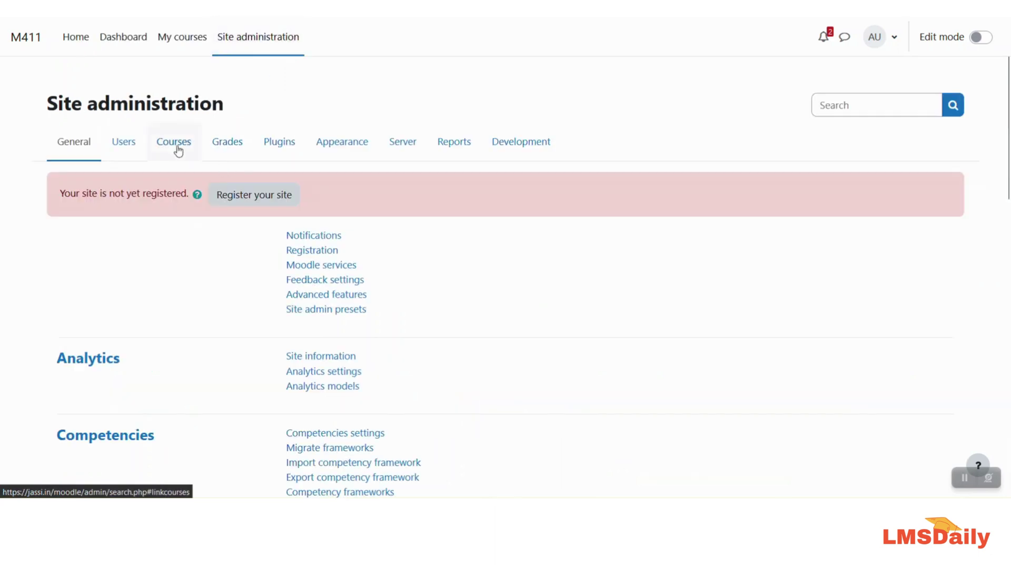
Start Add course from template under Courses and pick 'template' as the template.
{"action": "left_click", "coordinate": [175, 149]}
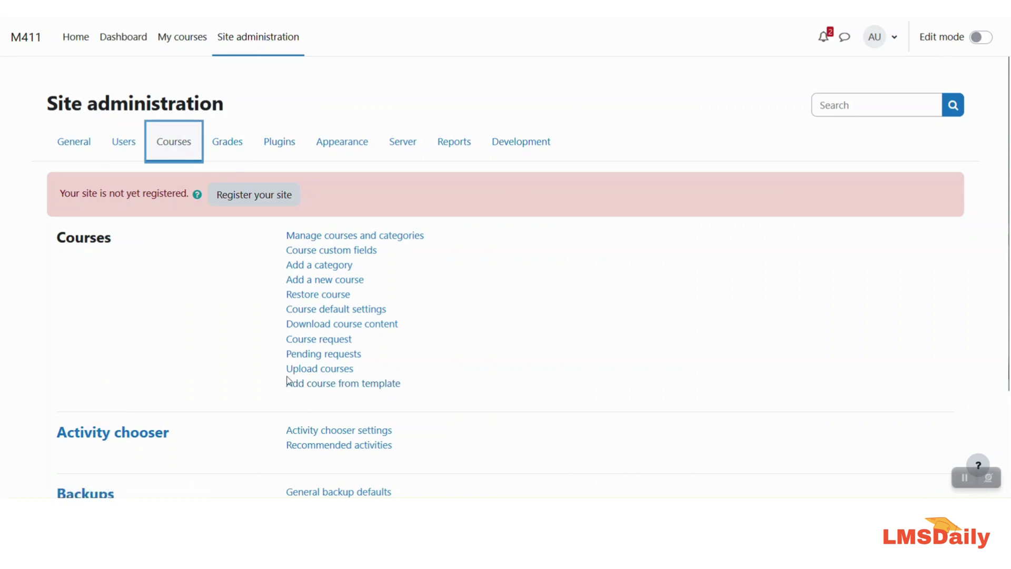
{"action": "left_click", "coordinate": [319, 389]}
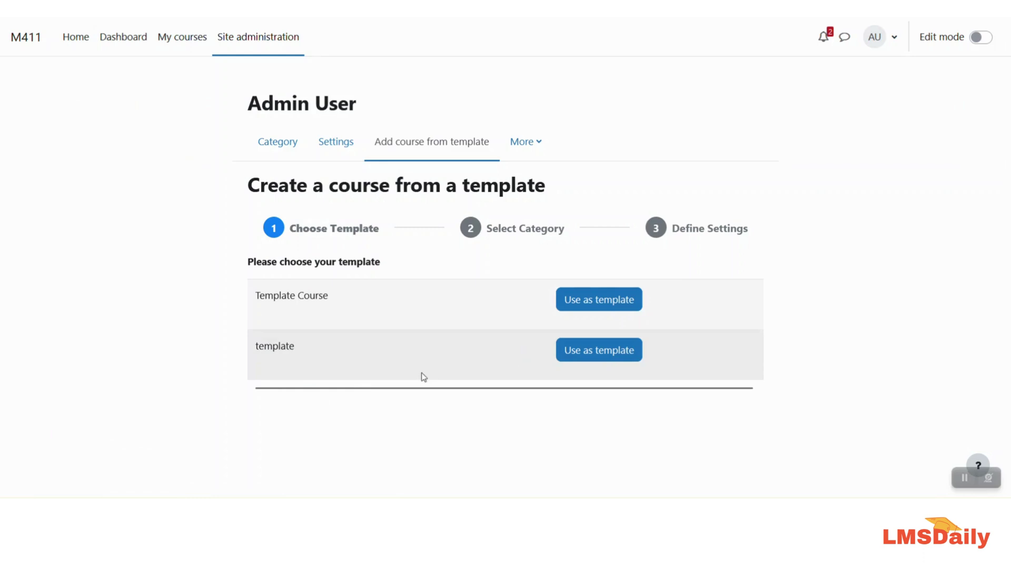
{"action": "left_click", "coordinate": [584, 353]}
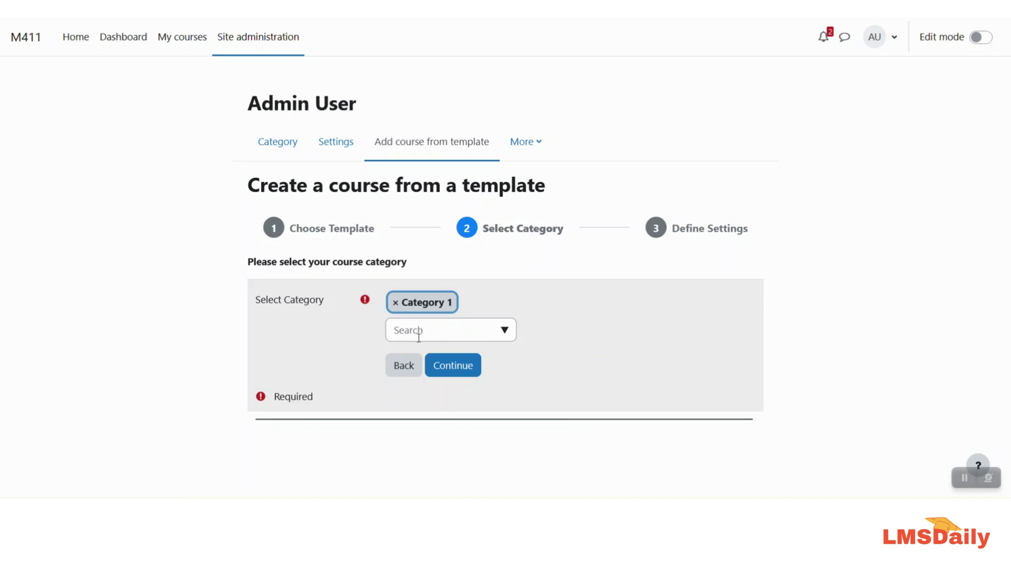
Create 'New Course' in Category 1, with 'New Course' as name and short name.
{"action": "left_click", "coordinate": [460, 368]}
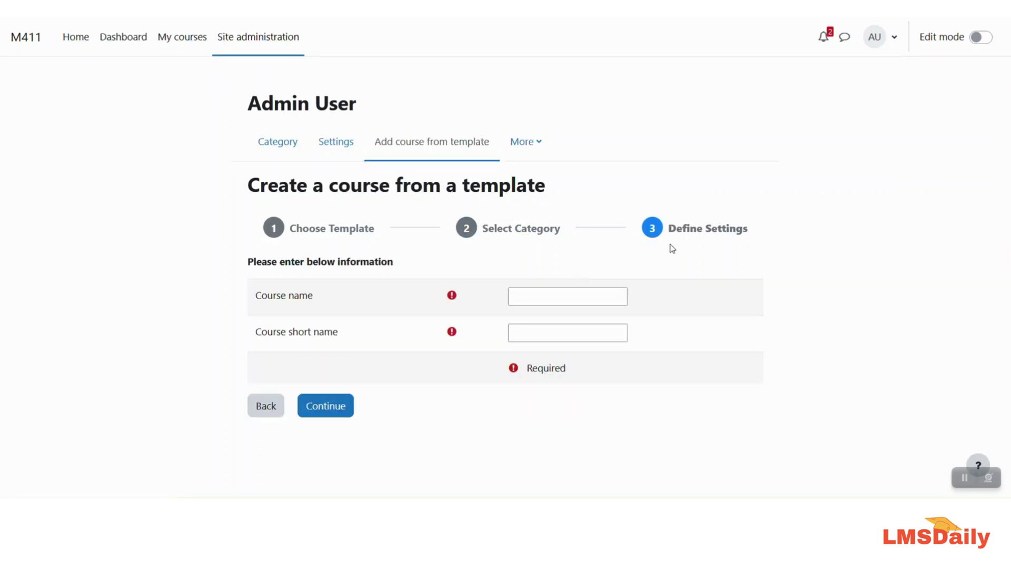
{"action": "left_click", "coordinate": [544, 297]}
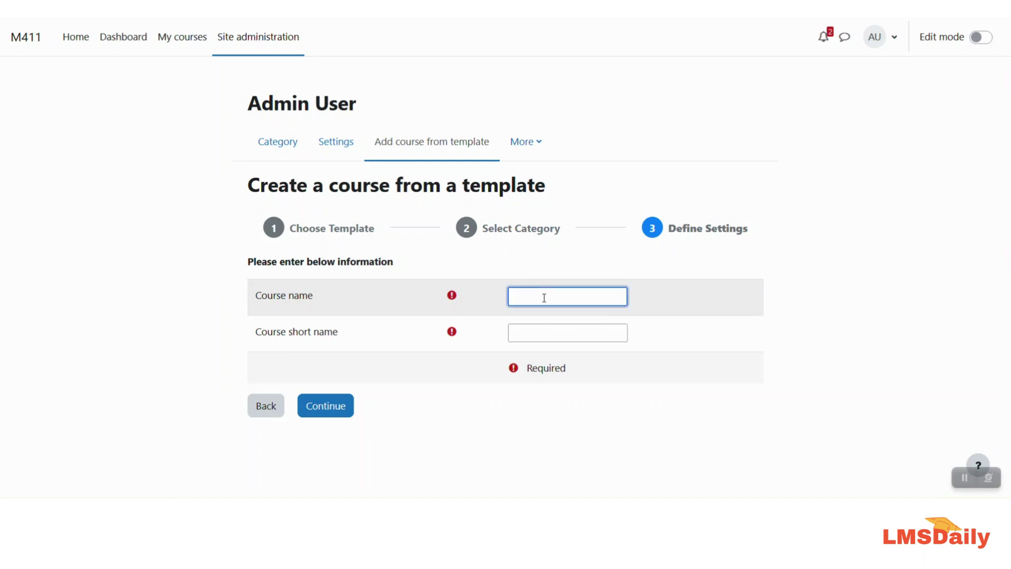
{"action": "type", "text": "New Course"}
{"action": "key", "text": "Tab"}
{"action": "key", "text": "Tab"}
{"action": "key", "text": "shift+Tab"}
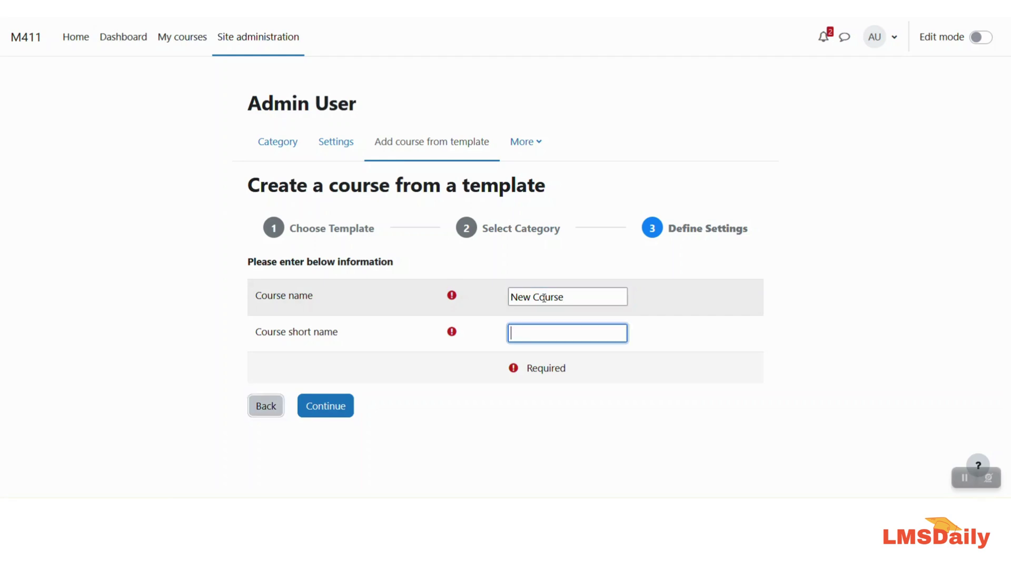
{"action": "type", "text": "New Course"}
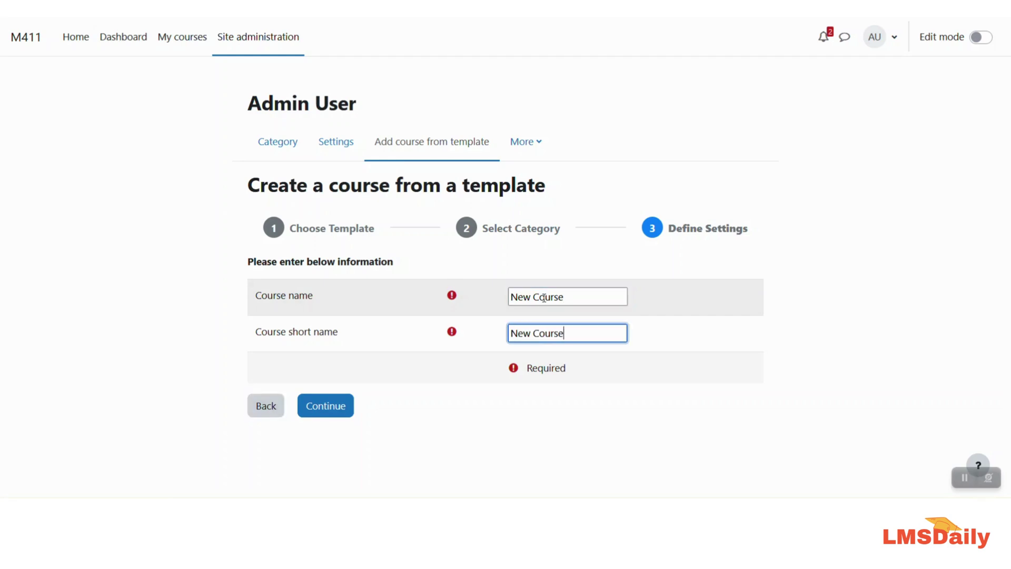
{"action": "left_click", "coordinate": [339, 409]}
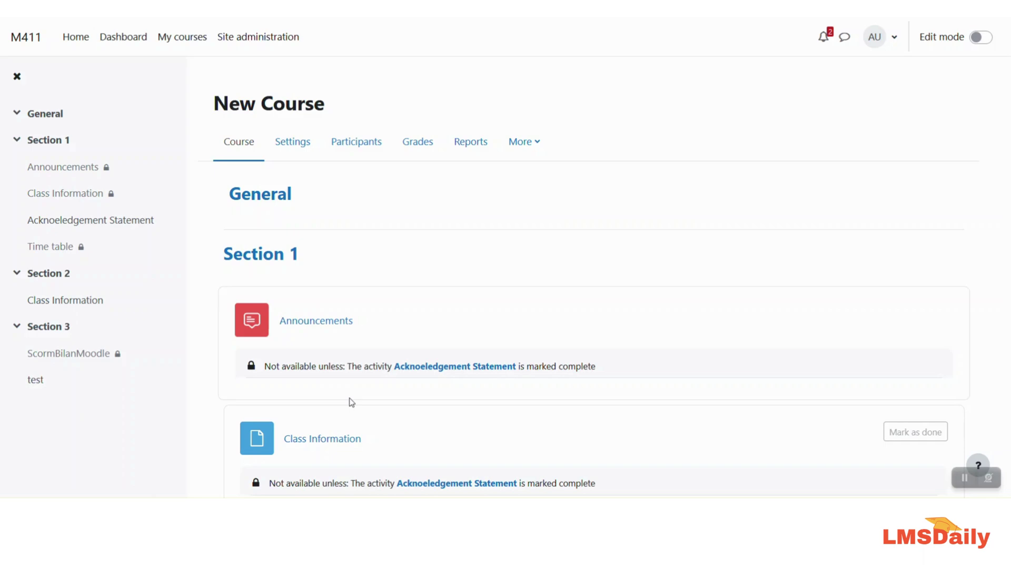
{"action": "scroll", "coordinate": [352, 402], "scroll_direction": "down", "scroll_amount": 10}
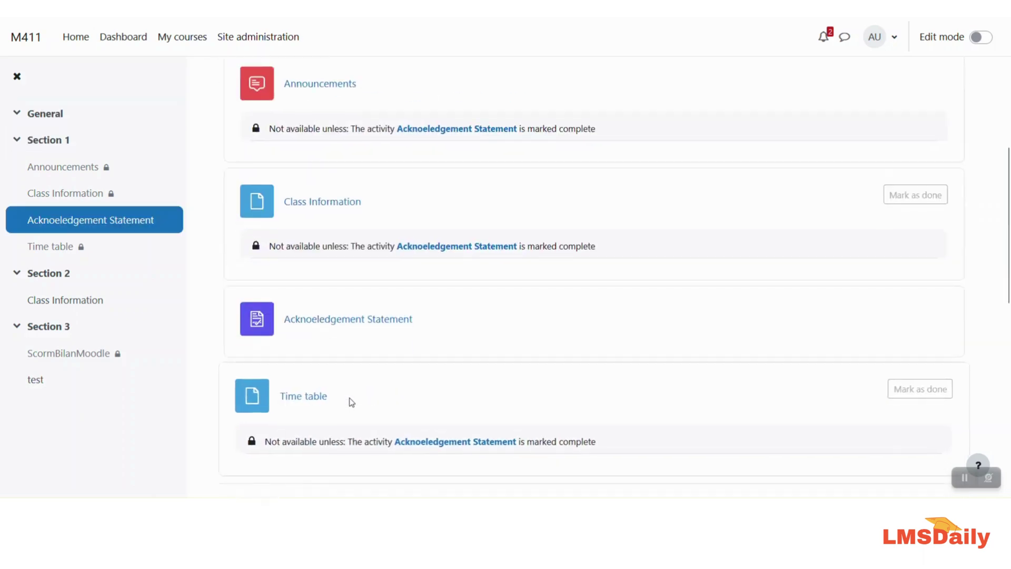
{"action": "scroll", "coordinate": [352, 402], "scroll_direction": "down", "scroll_amount": 4}
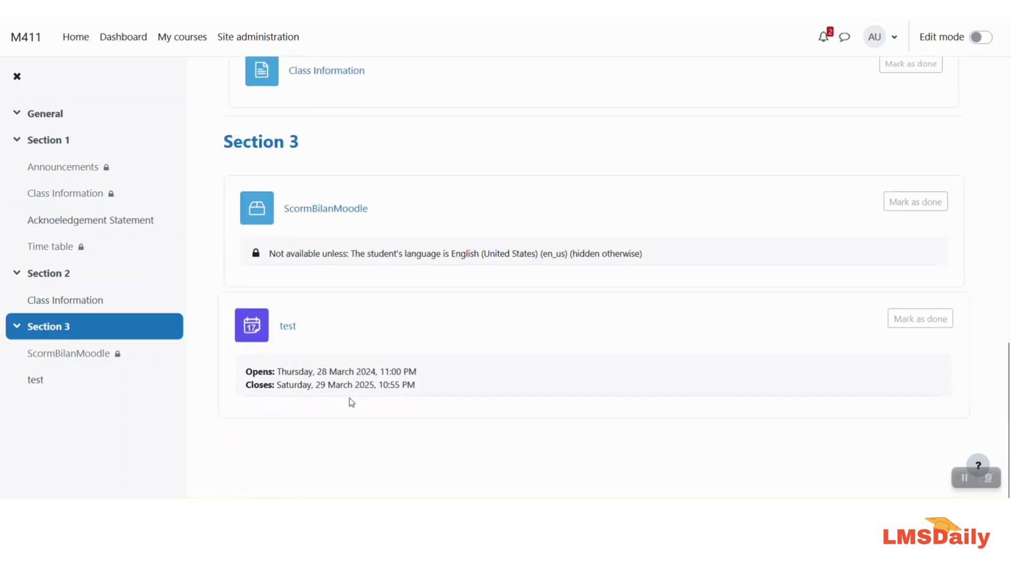